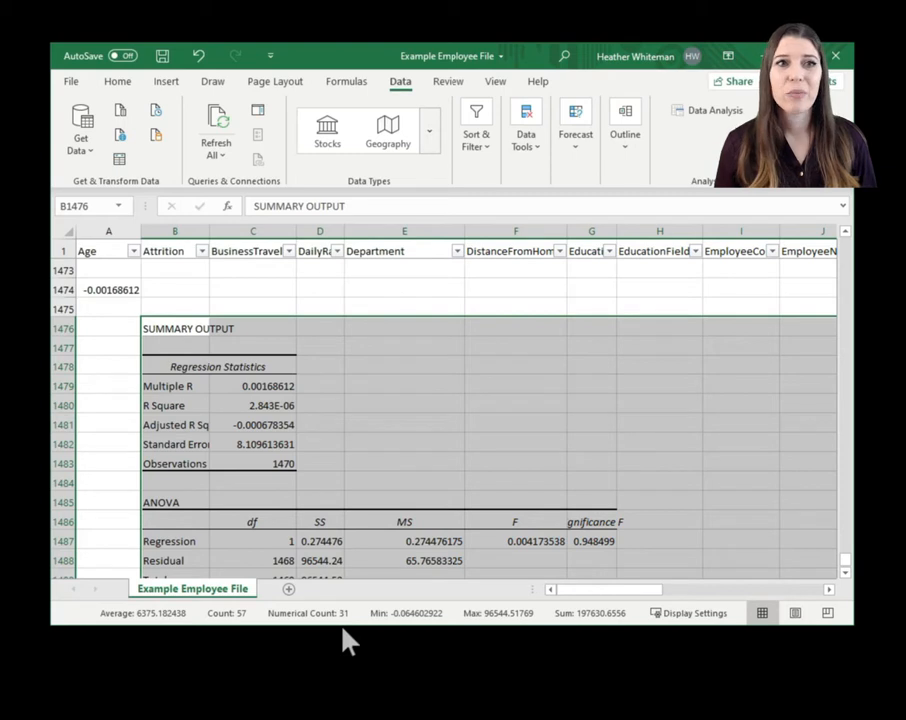
- Enlarge the workbook window vertically to fit the complete regression summary output and deselect the output range
left_click(841, 574)
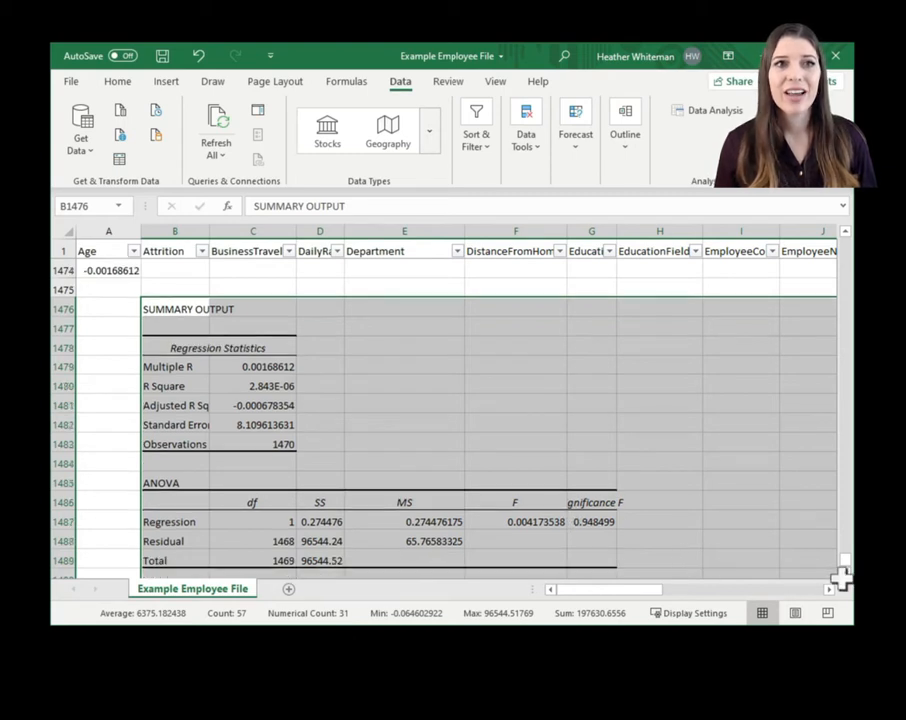
left_click(841, 574)
left_click(842, 231)
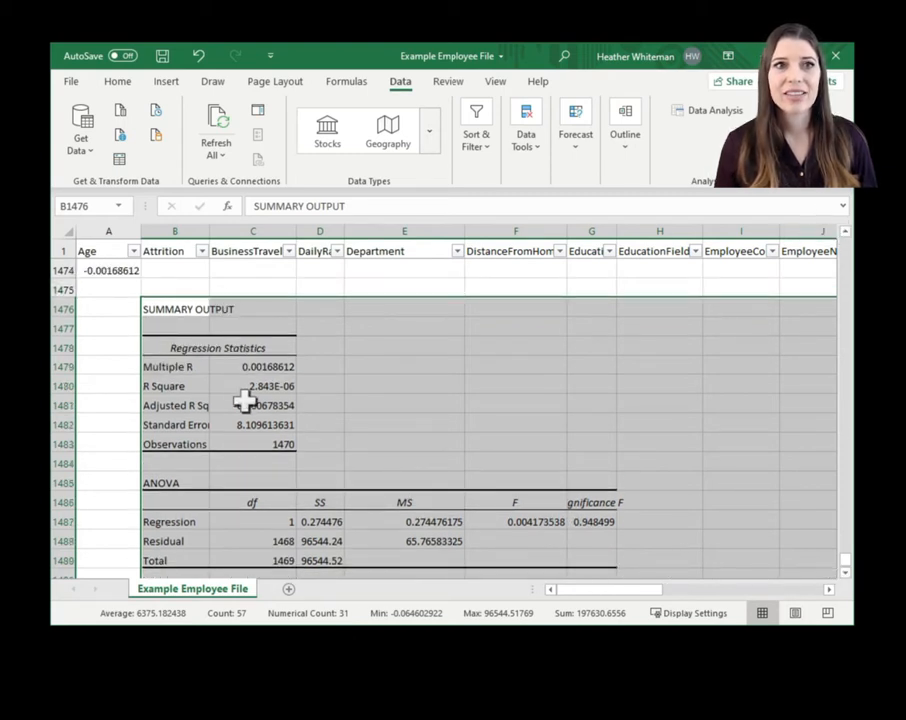
left_click_drag(271, 624, 275, 702)
left_click(346, 504)
left_click(232, 405)
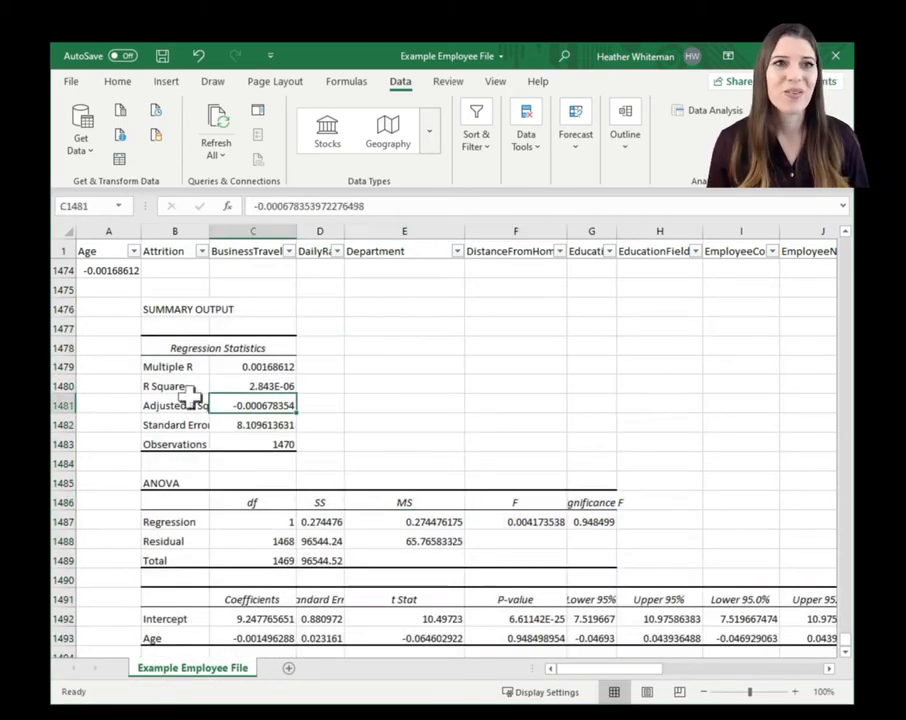
- Compare the Multiple R value in the regression statistics with the CORREL result in A1474
left_click(133, 341)
left_click(168, 364)
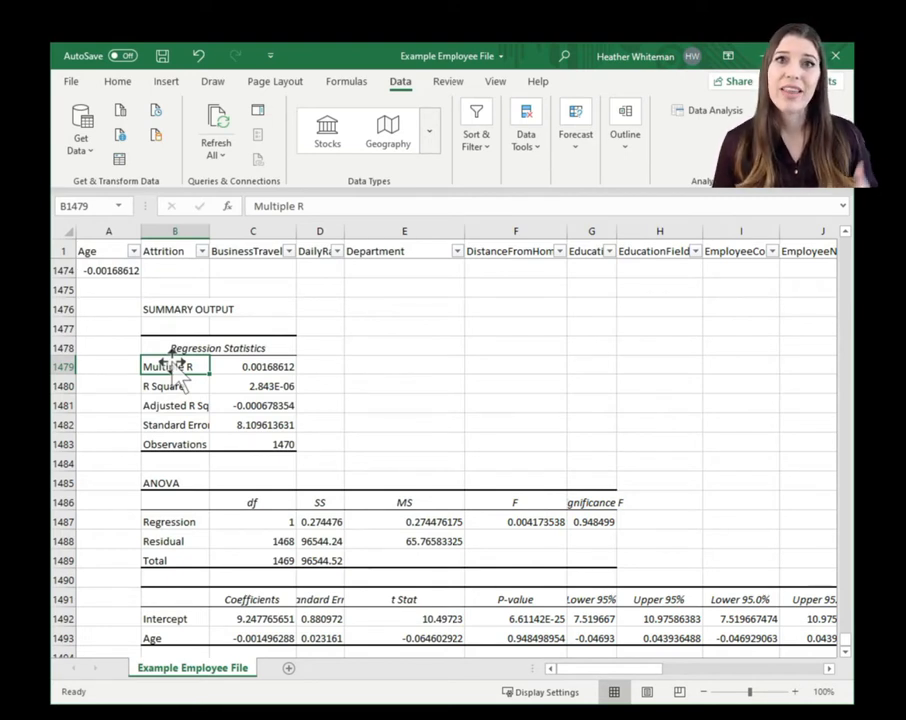
left_click(128, 274)
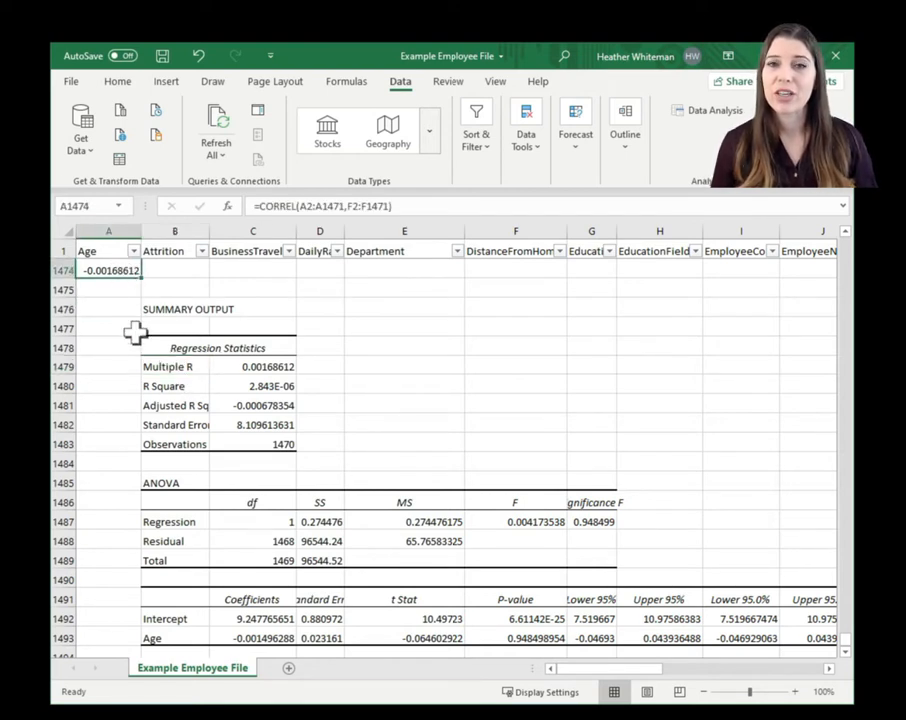
left_click(272, 367)
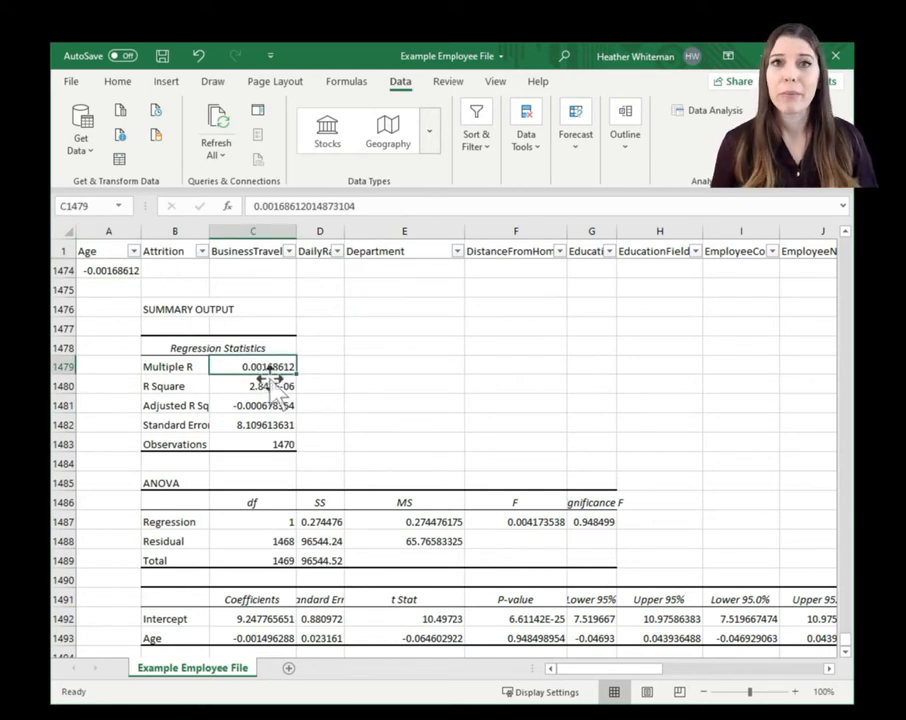
left_click(121, 270)
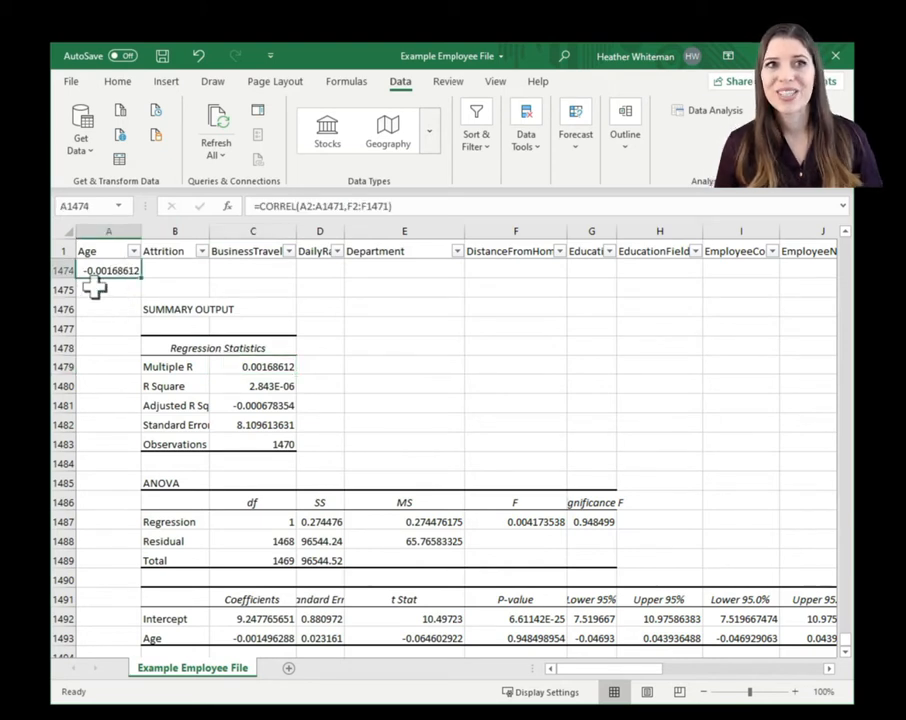
left_click(290, 367)
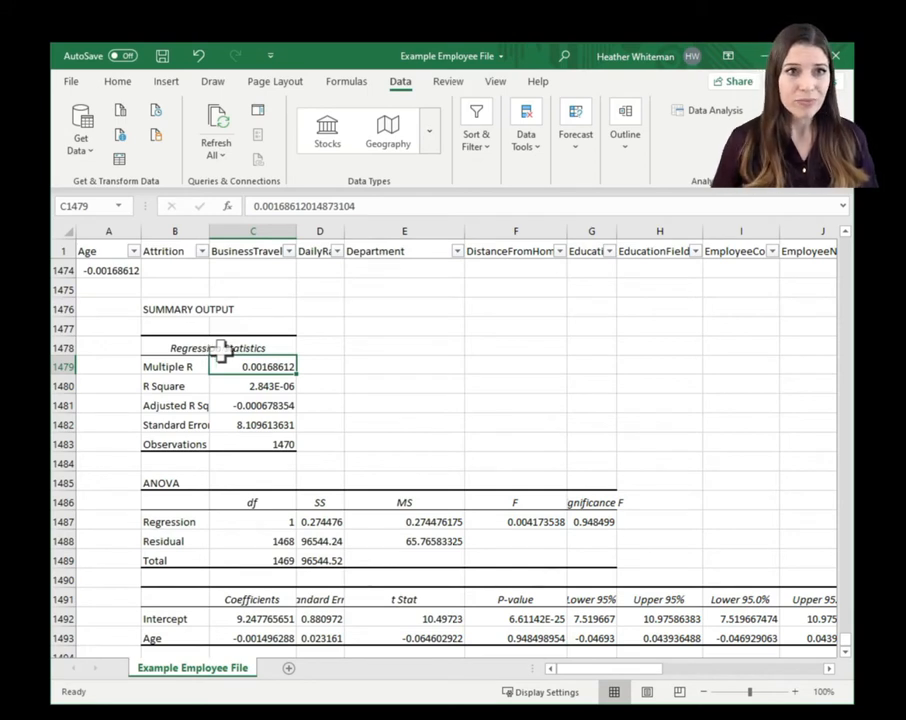
- Square the Multiple R value in D1479 with the formula =C1479*C1479
left_click(291, 387)
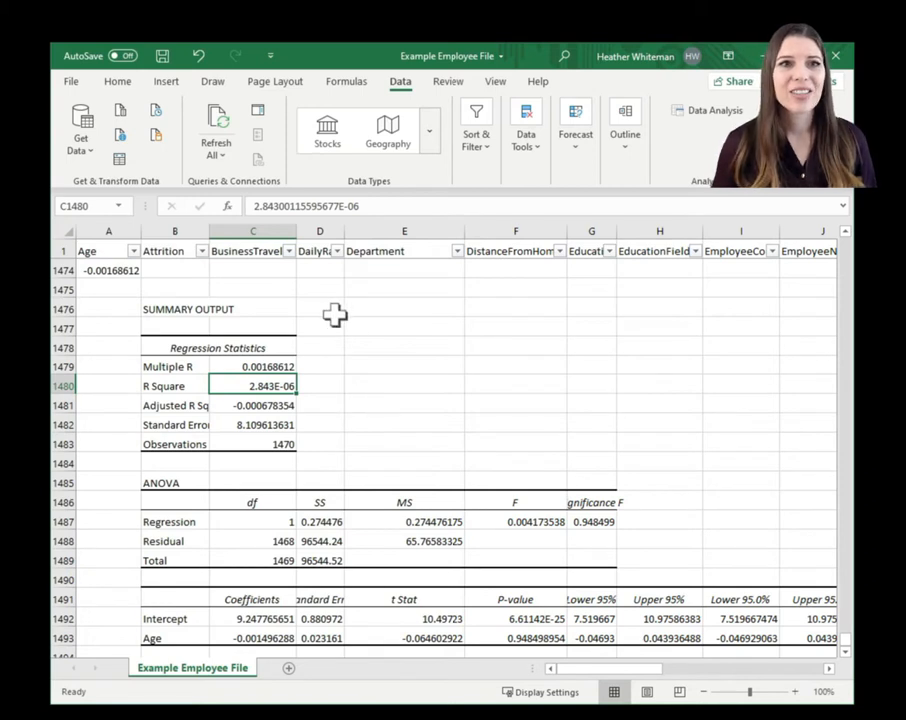
left_click(328, 366)
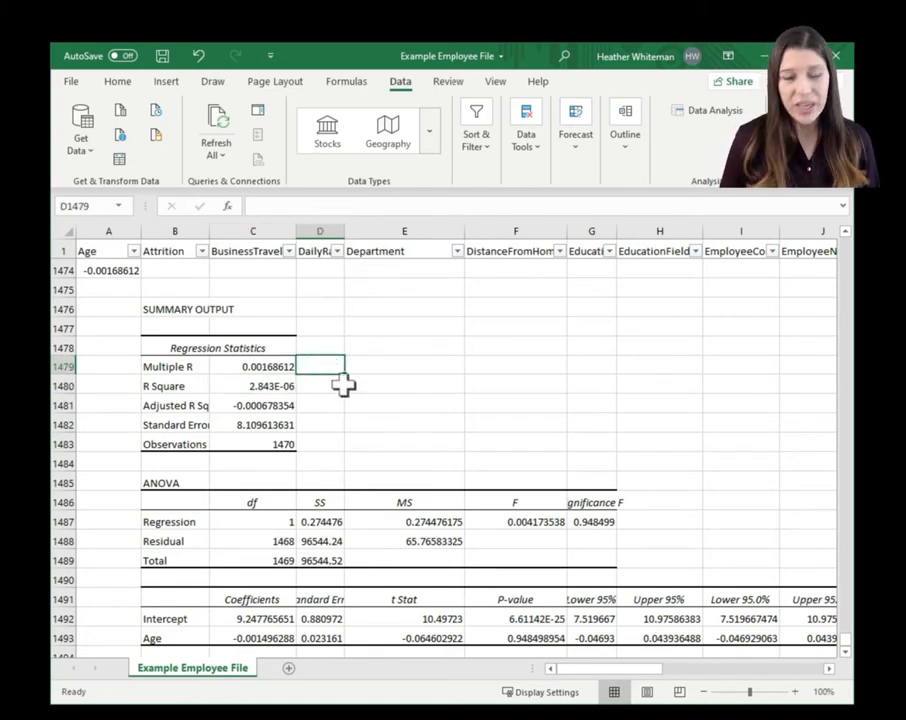
type("=")
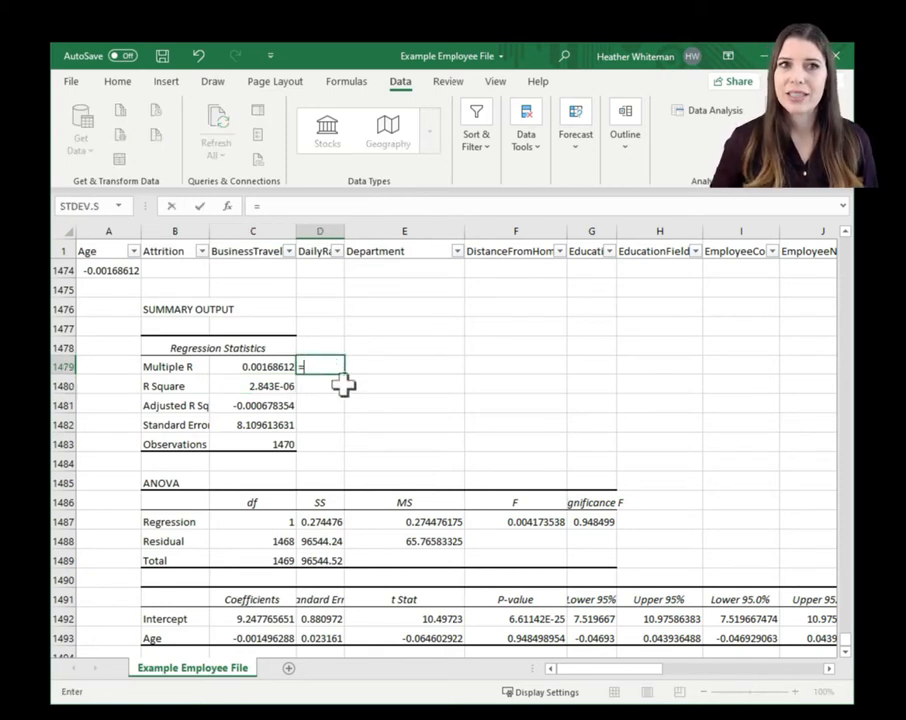
key("Left")
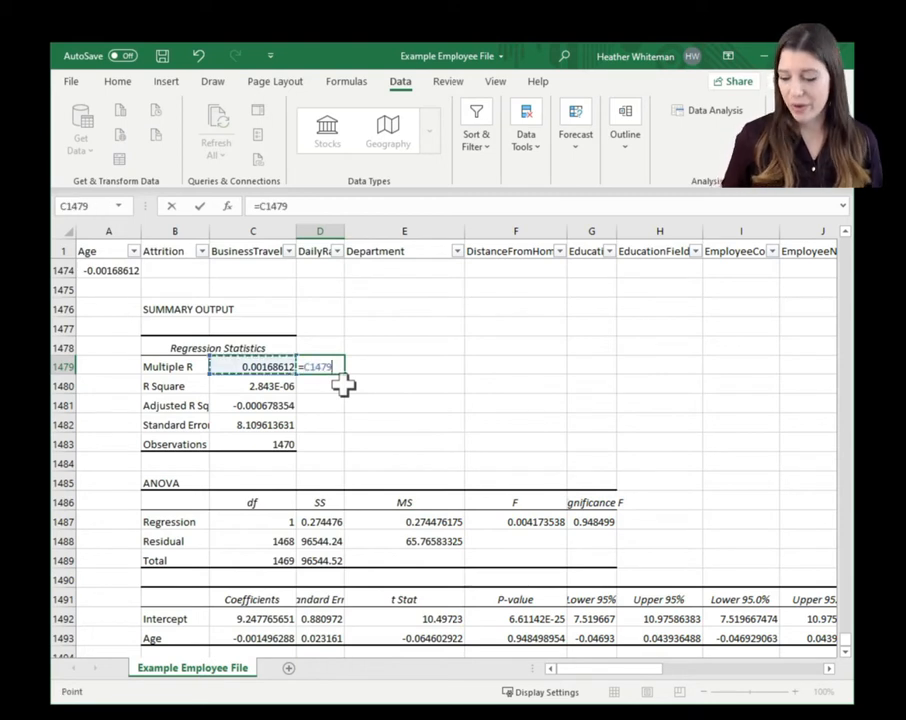
type("*")
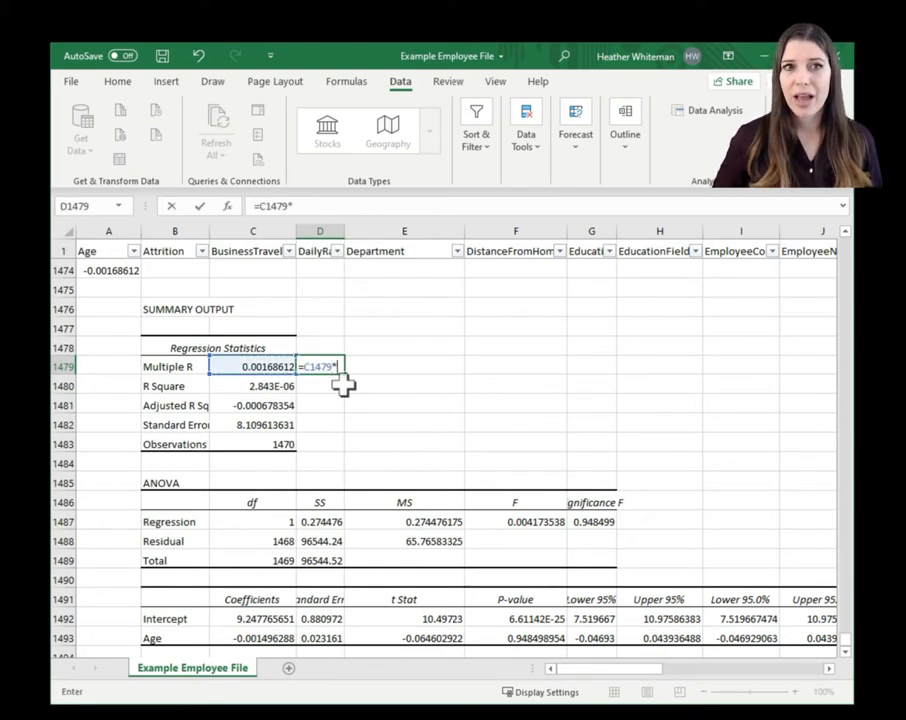
key("Left")
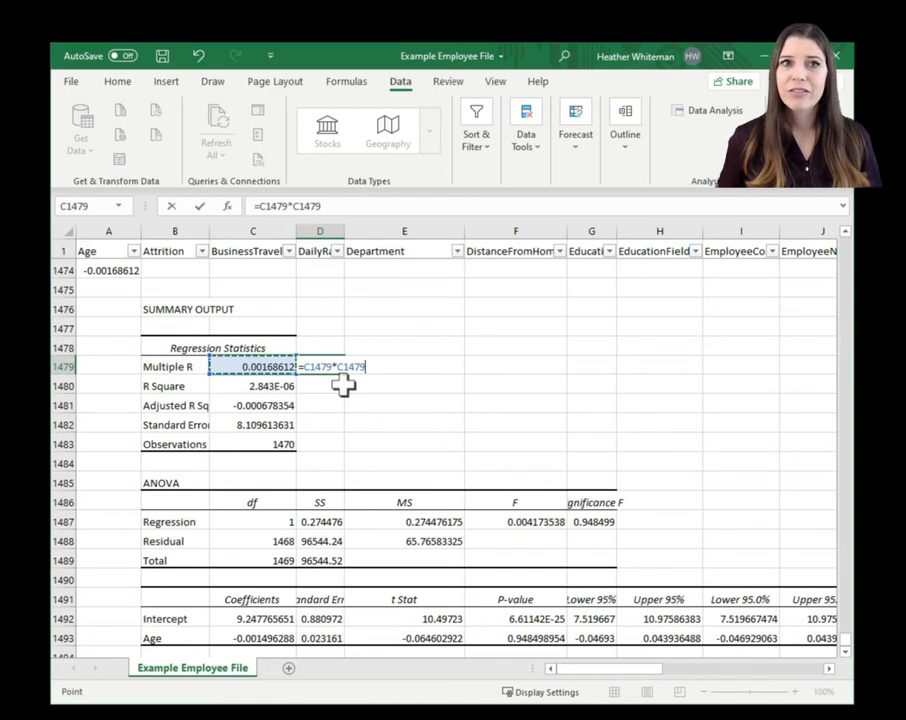
key("ctrl+Return")
left_click(343, 386)
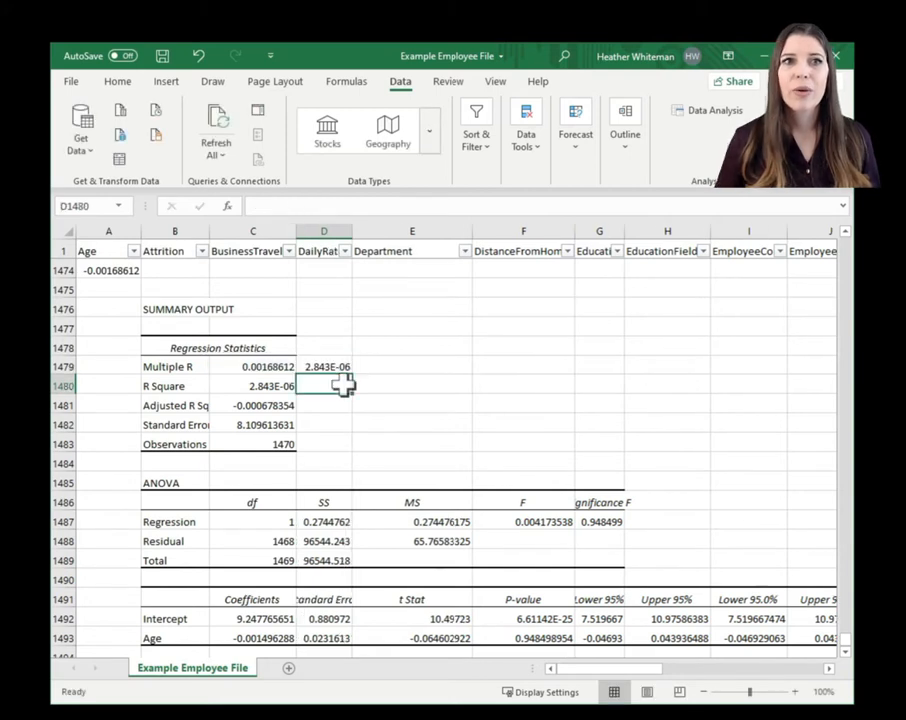
- Compare the squared result in D1479 with the R Square value in C1480 and clear D1479
left_click(323, 362)
left_click(290, 387)
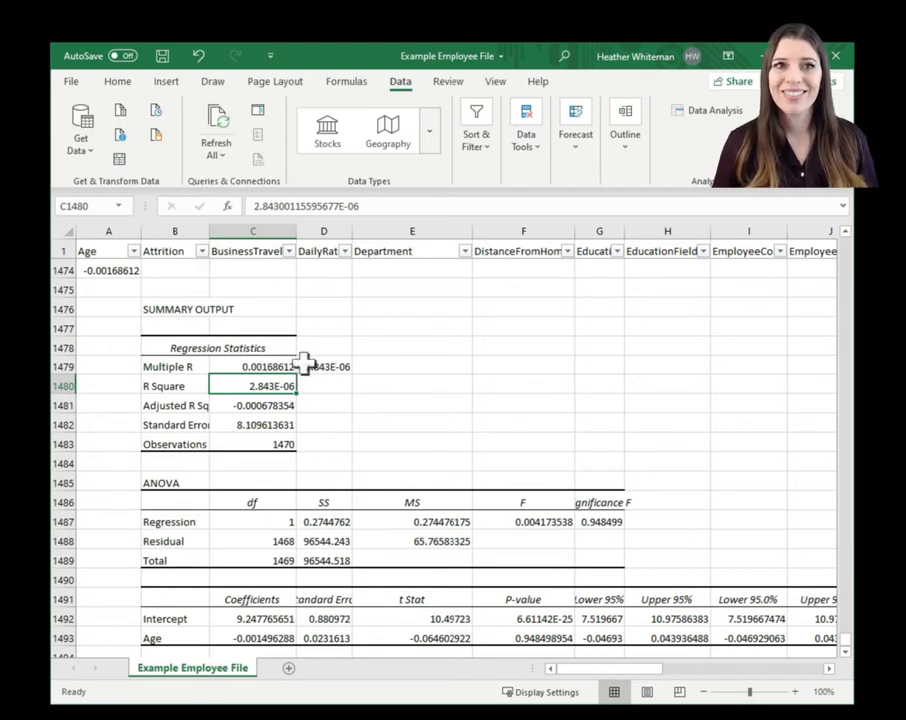
left_click(318, 368)
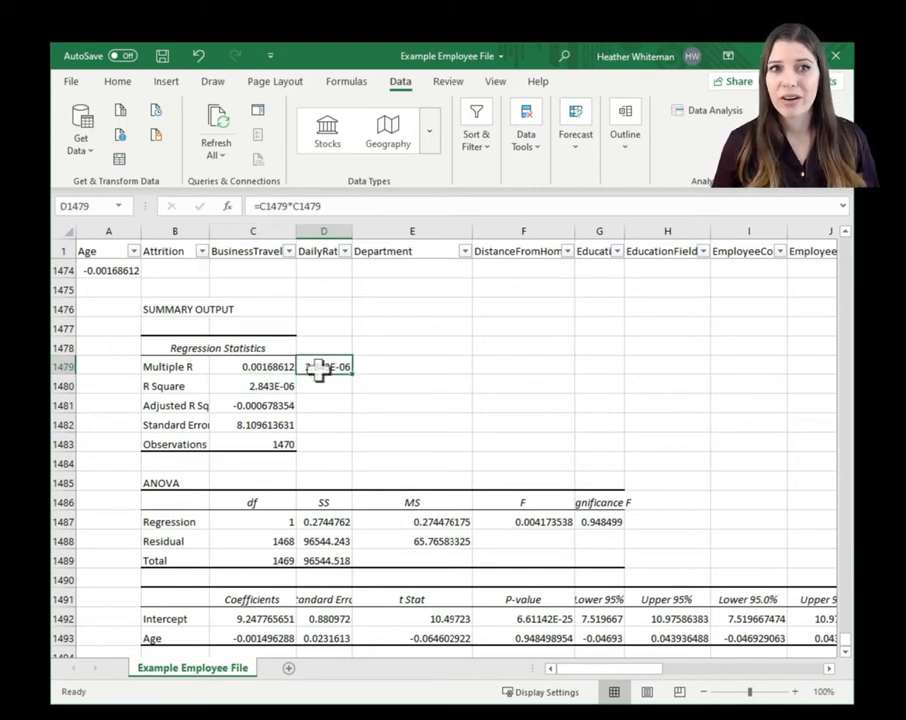
key("Delete")
- Widen column C slightly and examine the E-06 exponent in the full R Square value of C1480
left_click(228, 387)
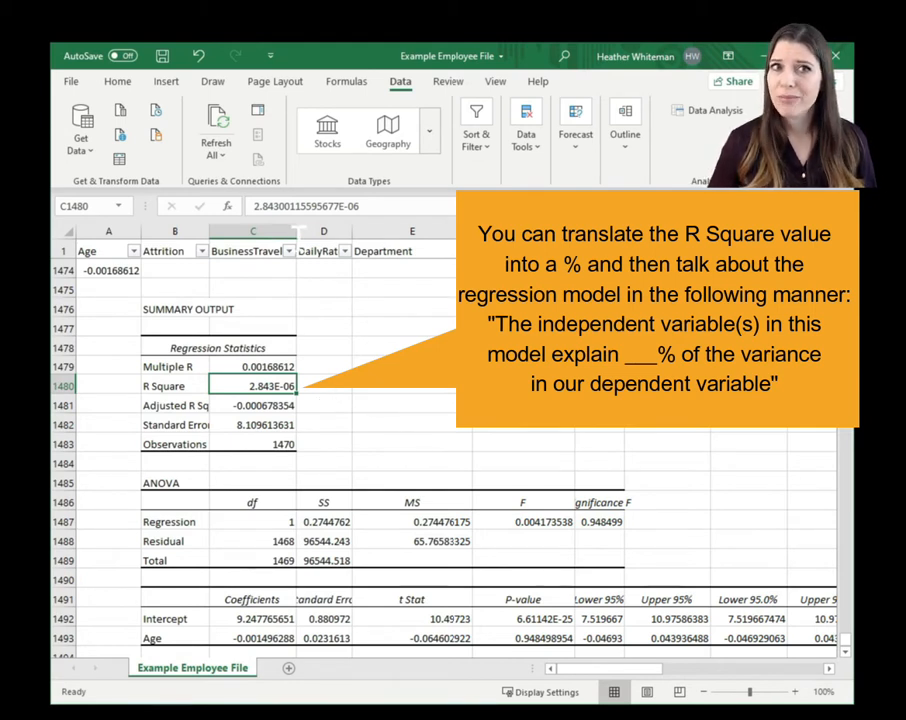
left_click_drag(297, 237, 321, 237)
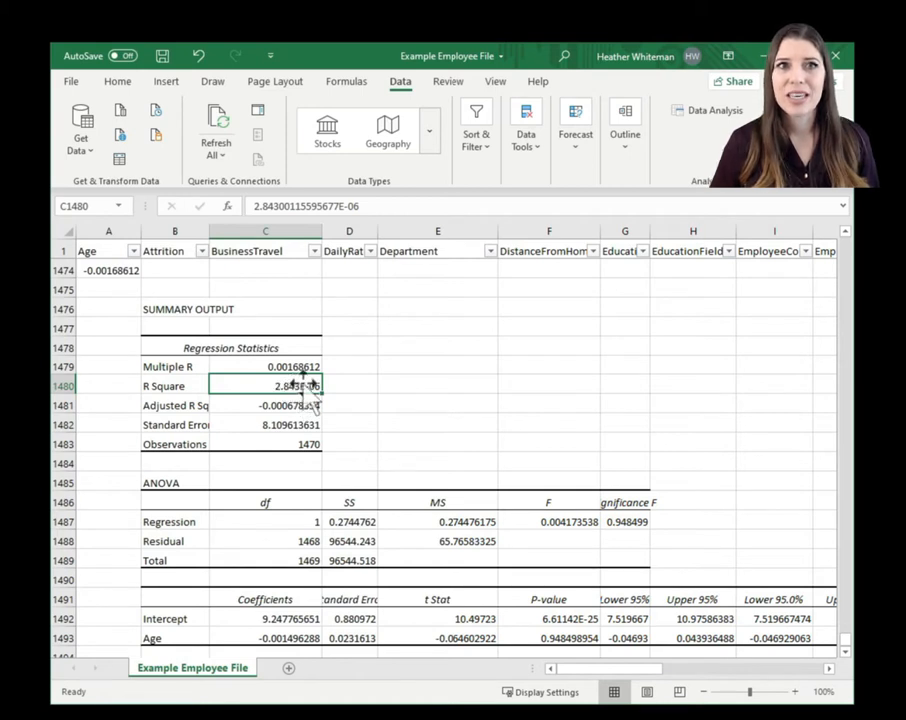
left_click(345, 206)
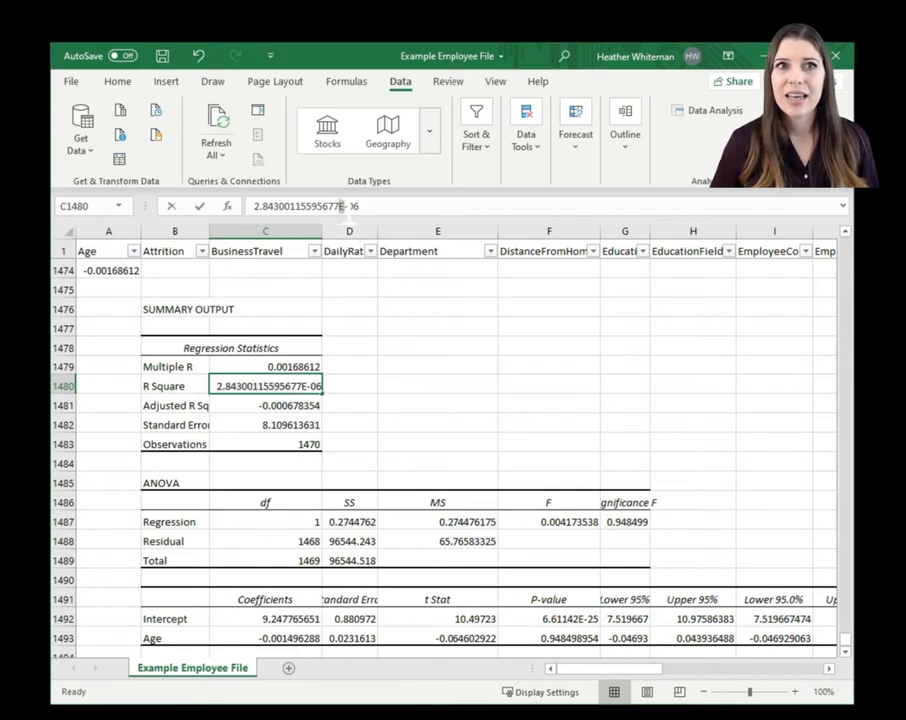
left_click_drag(338, 206, 360, 207)
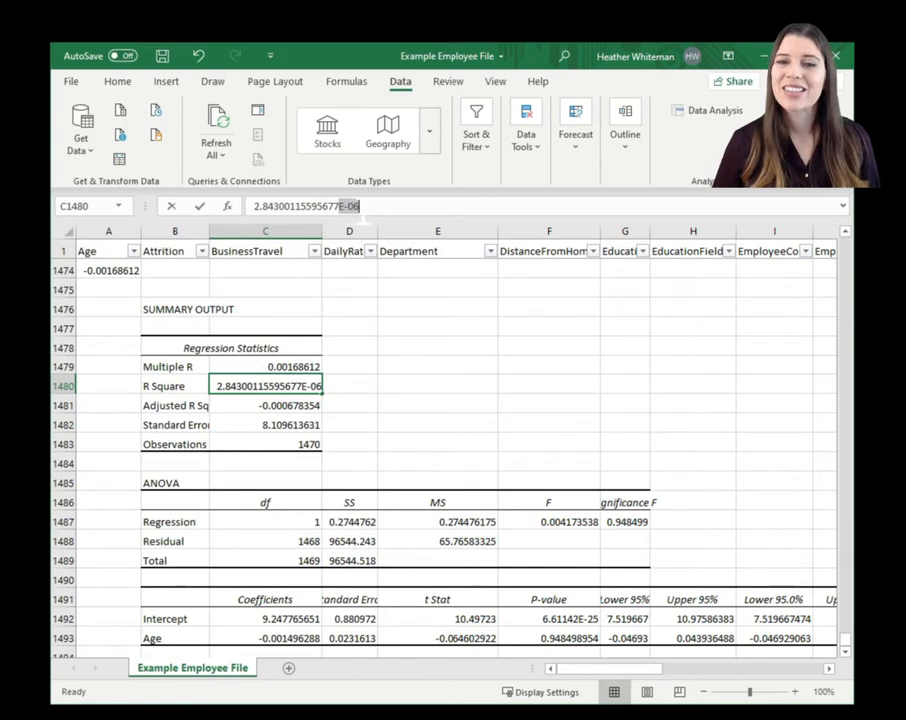
left_click(337, 207)
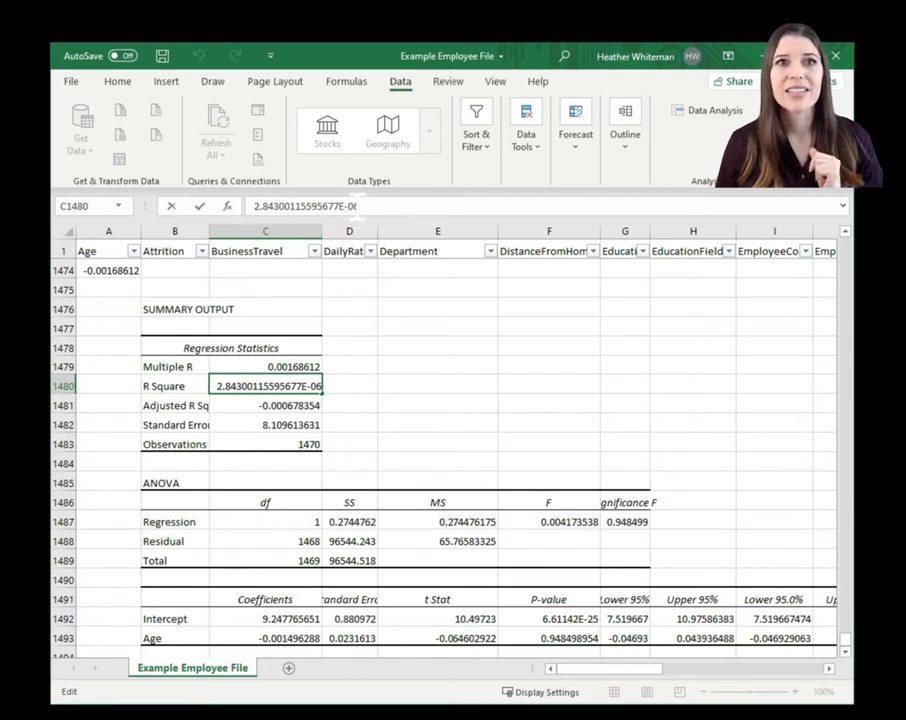
key("Tab")
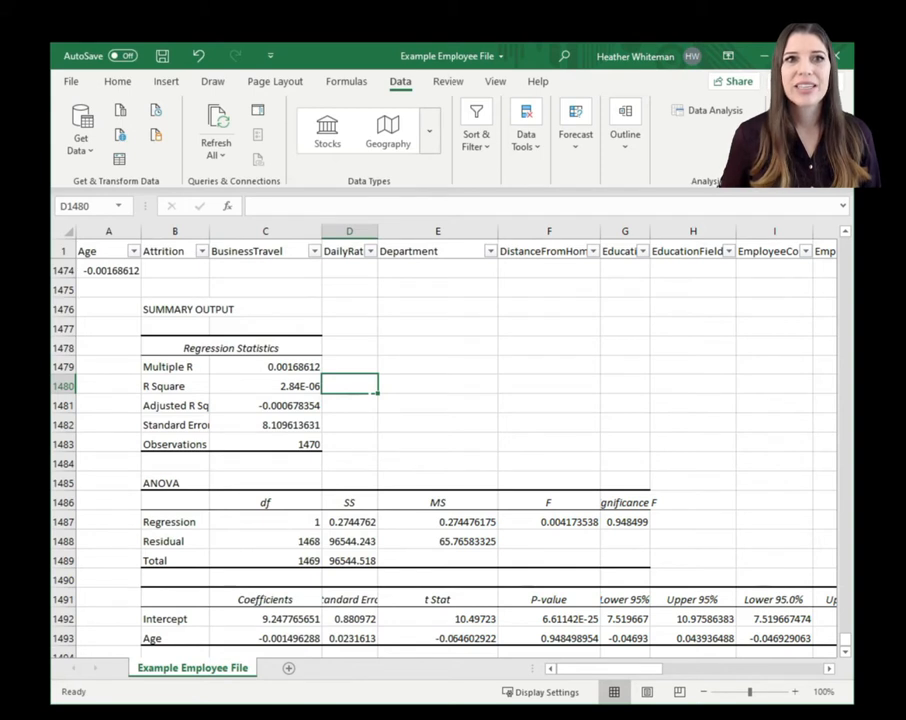
- Enter the R Square value in decimal form as .0000028 in D1480
type(".")
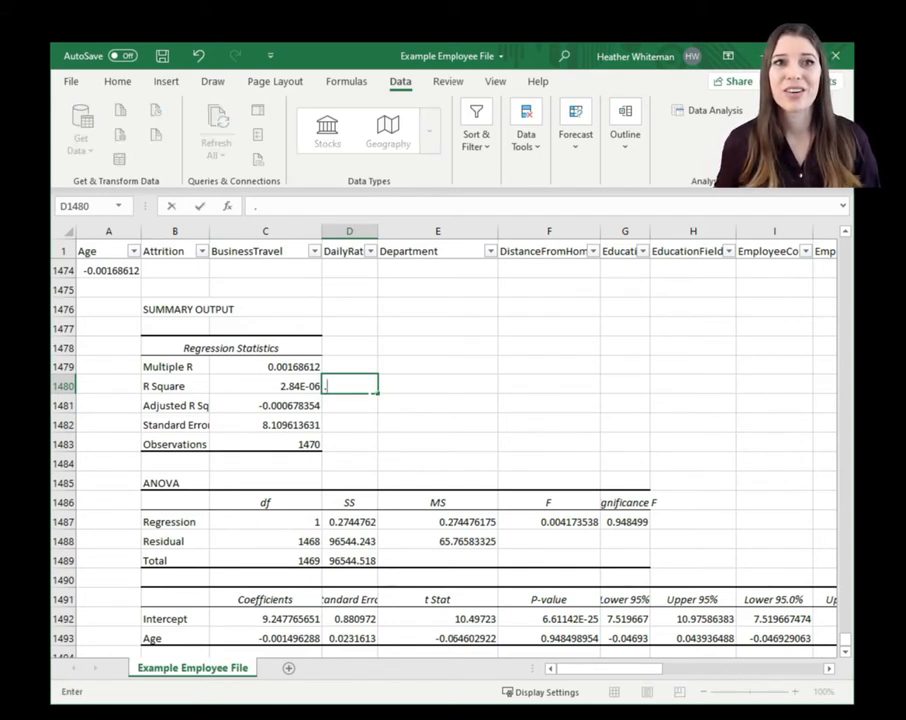
type("0")
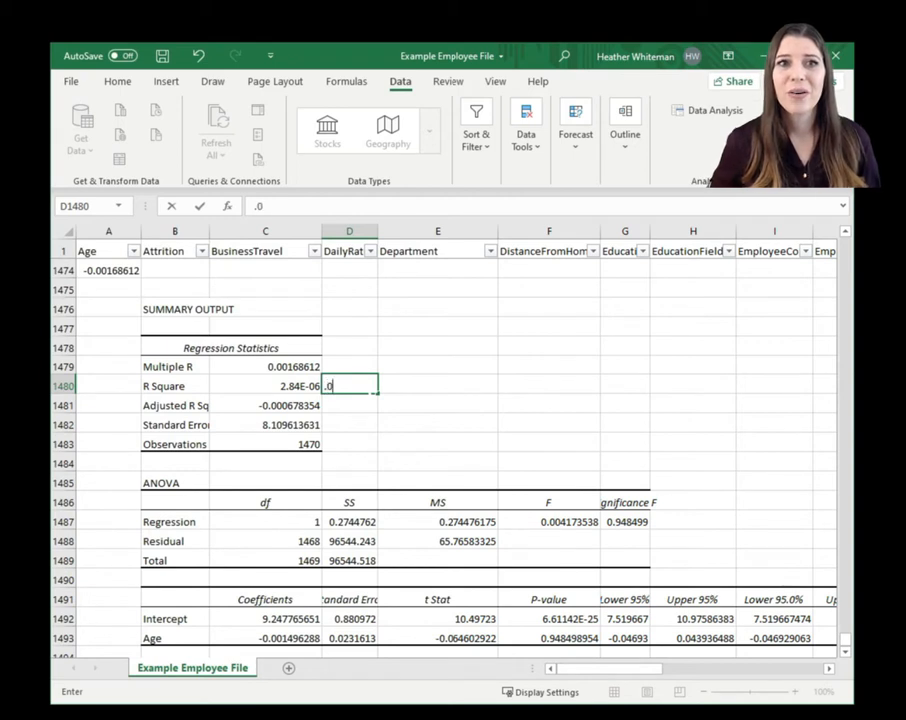
type("0000")
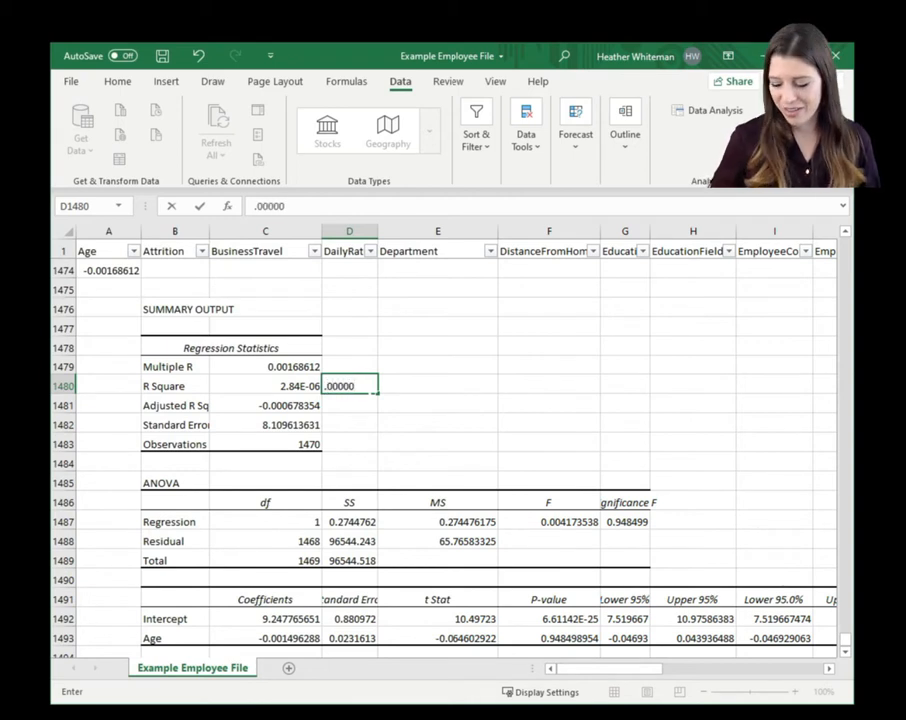
type("2")
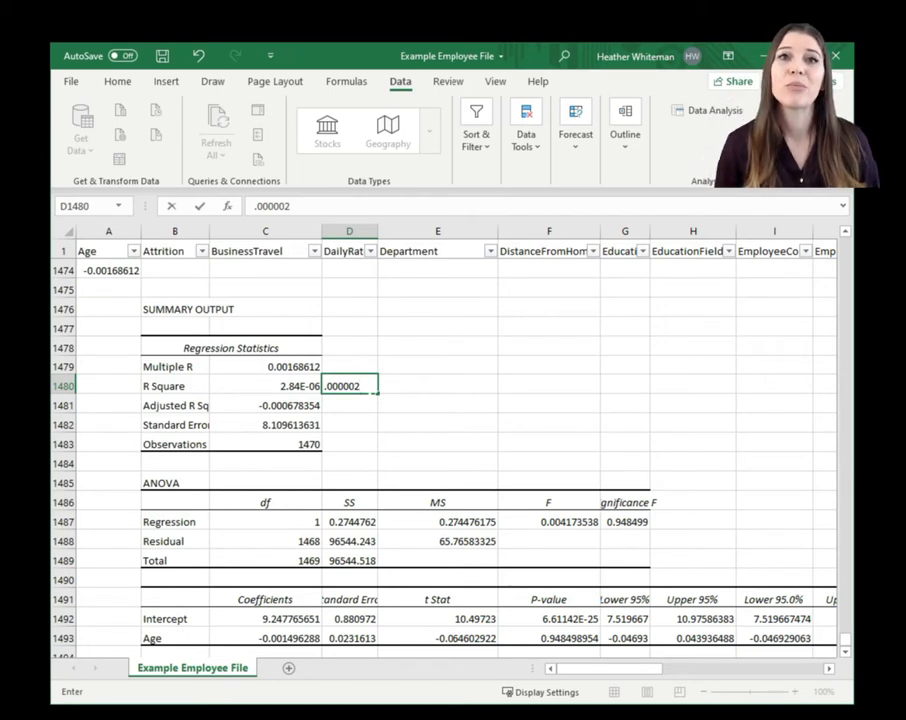
type("8")
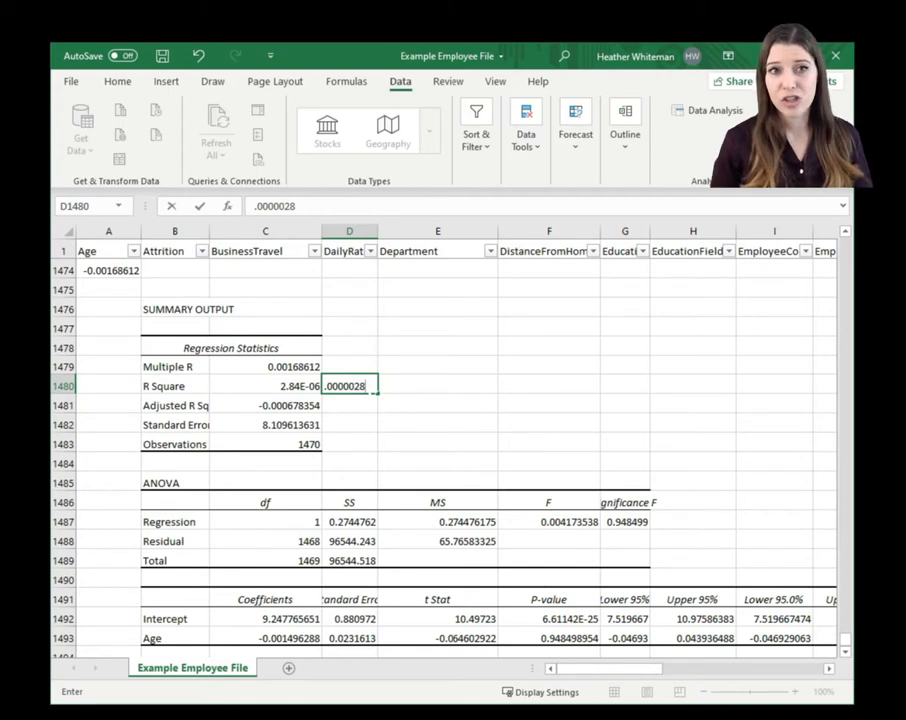
key("Return")
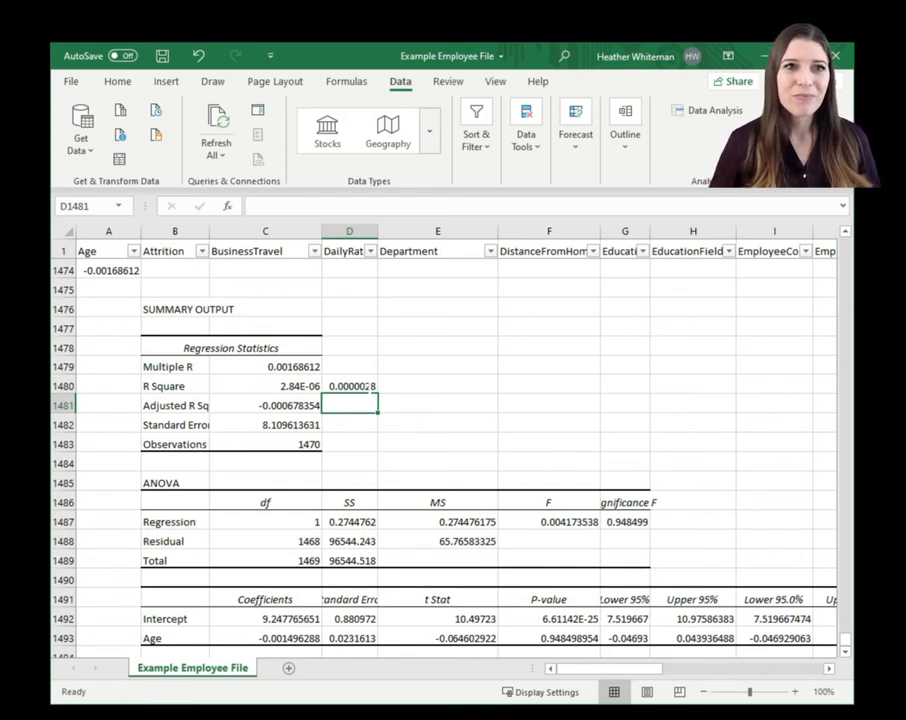
- Examine the Adjusted R Square, Standard Error and Observations values and compare them with R Square
left_click(258, 423)
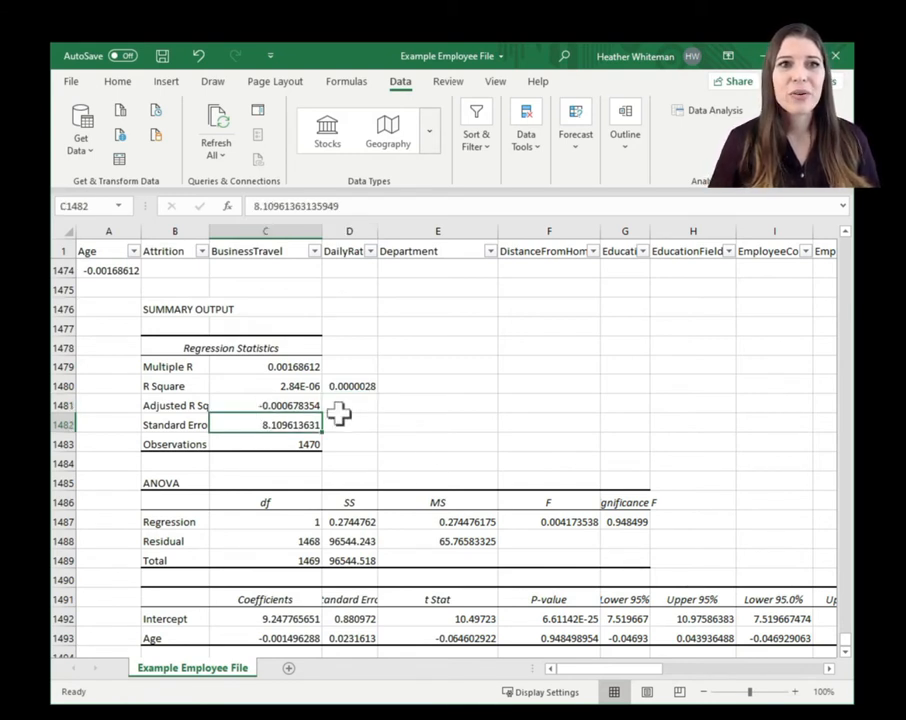
left_click(288, 404)
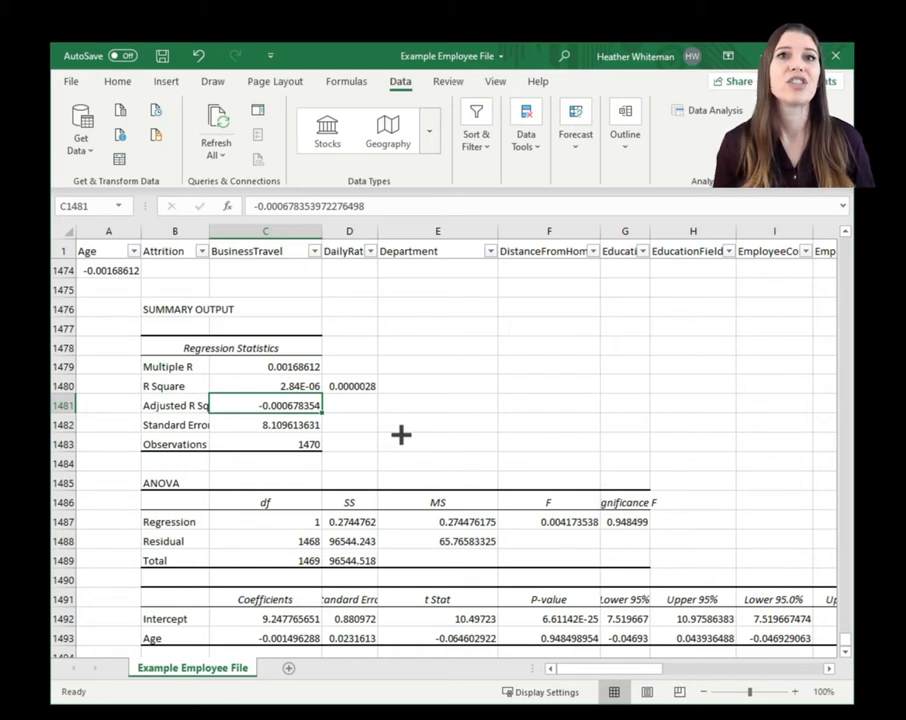
left_click(312, 390)
left_click(312, 405)
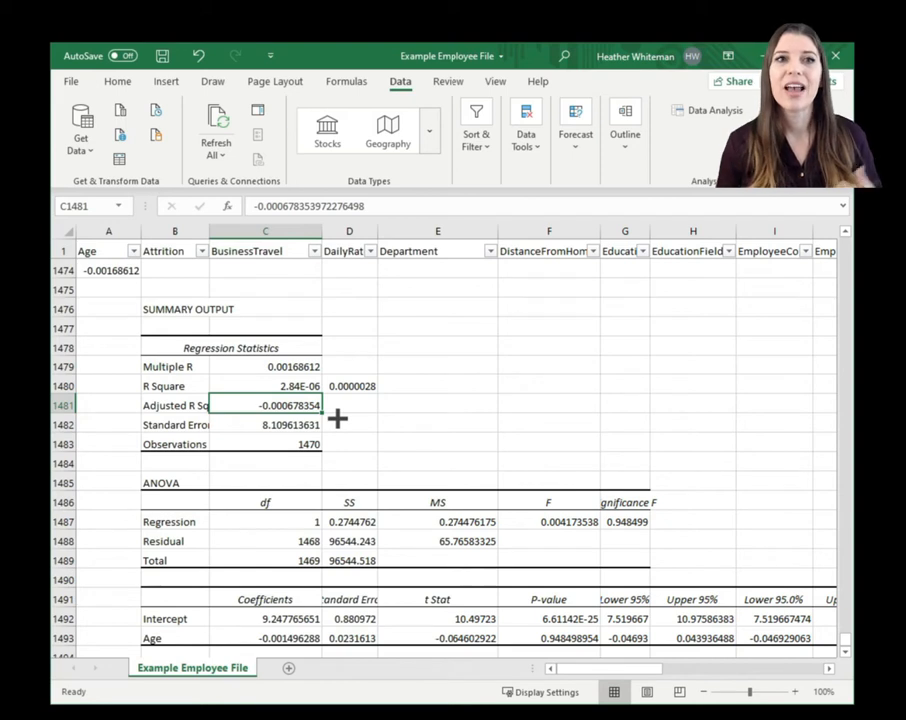
left_click(315, 428)
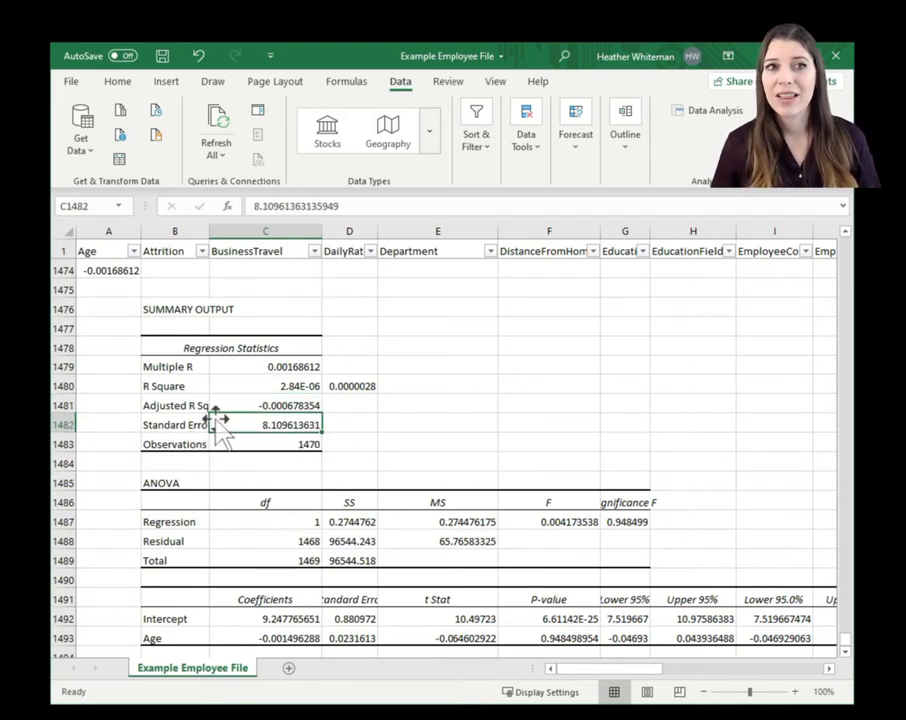
left_click(255, 443)
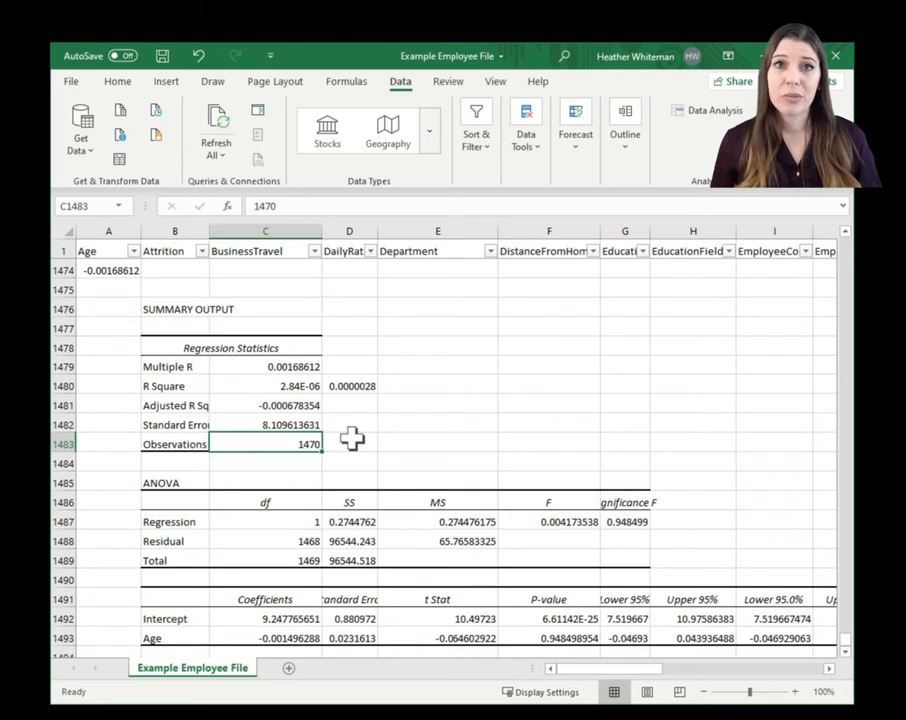
left_click(312, 386)
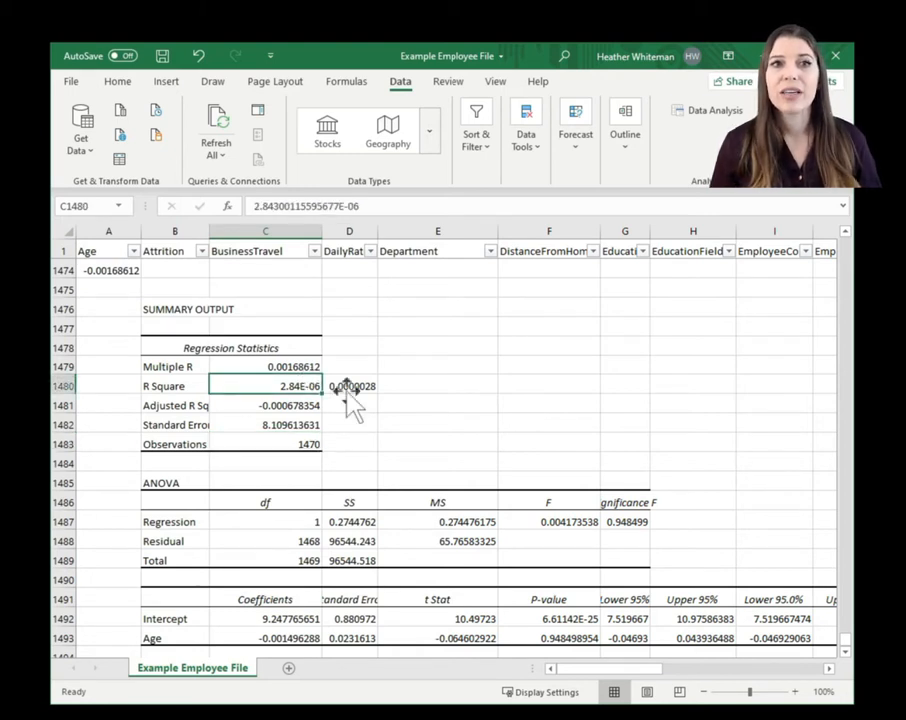
- Check Adjusted R Square and Significance F, and widen columns G and D to show the Significance F and Standard Error headings in full
left_click(292, 403)
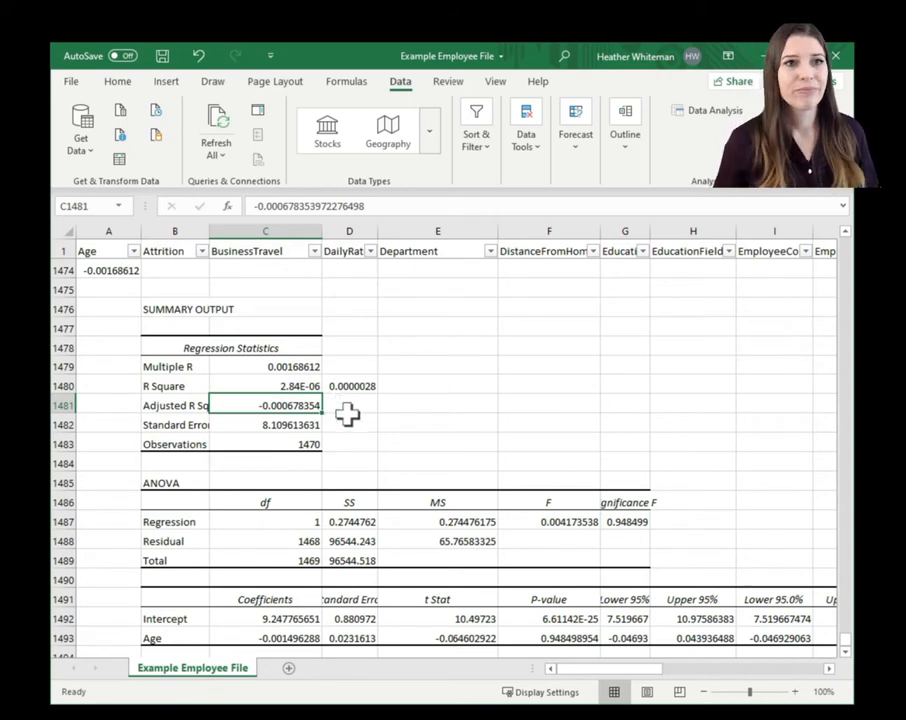
scroll(350, 415, "down", 1)
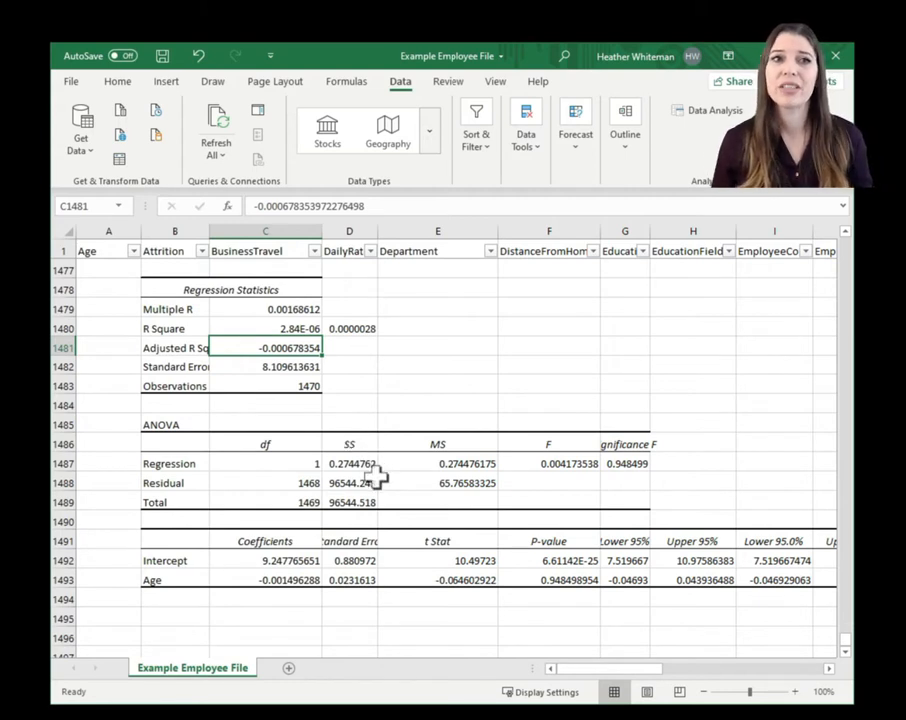
left_click(627, 463)
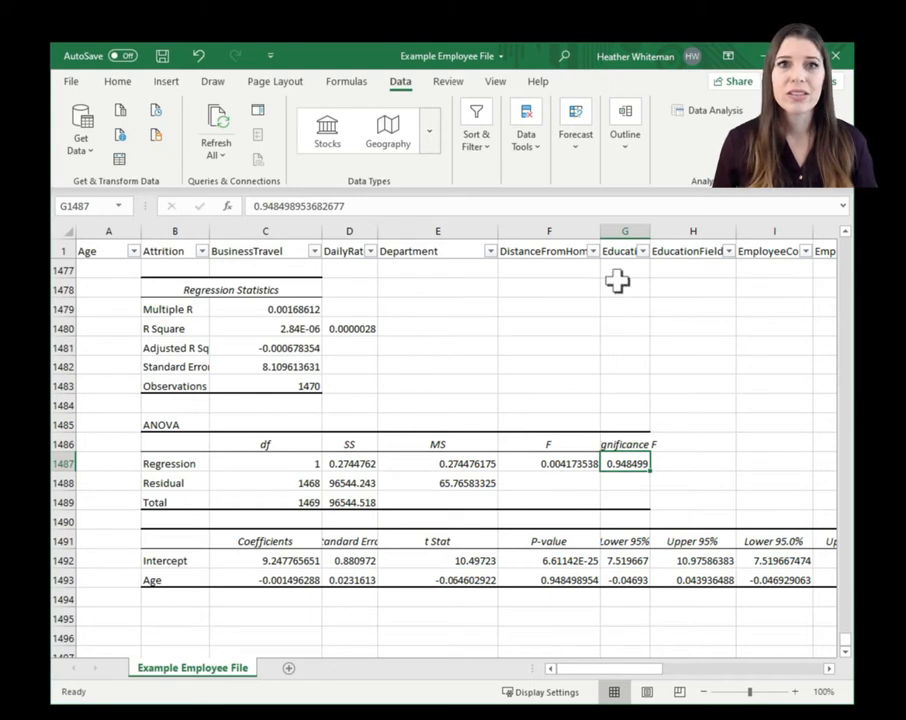
left_click_drag(647, 231, 676, 231)
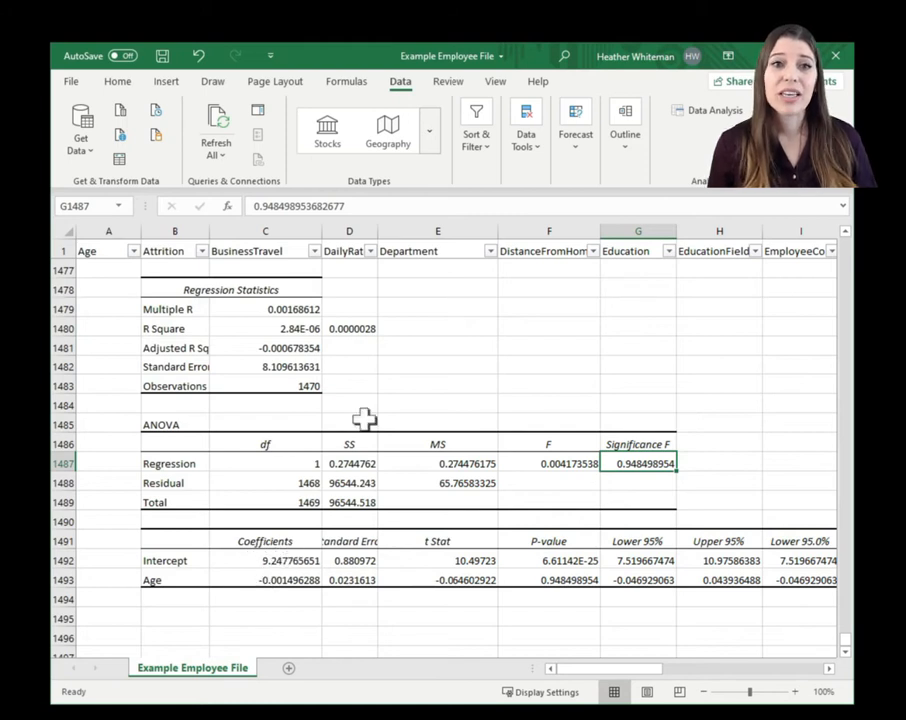
left_click_drag(378, 228, 399, 225)
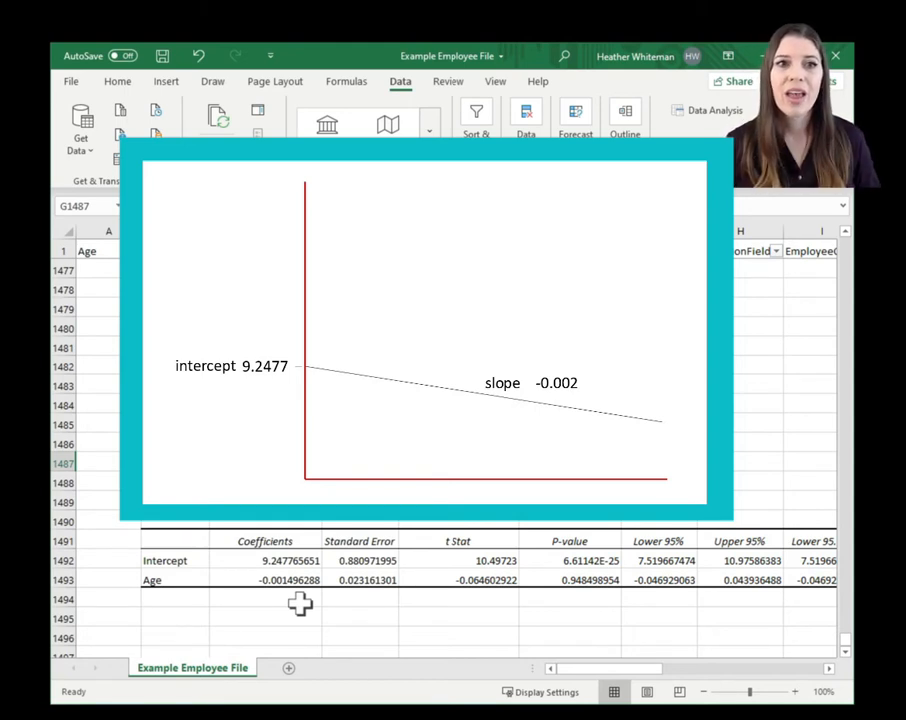
- Examine the Age row's coefficient and standard error, the t Stat column, and the P-values of the Intercept and Age rows
left_click(275, 580)
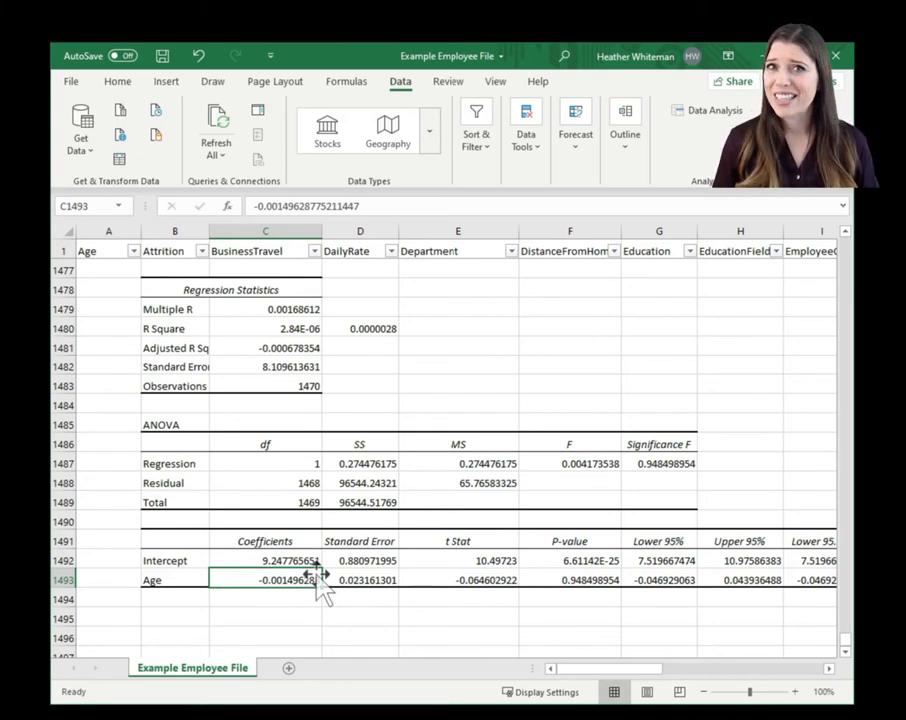
left_click(368, 580)
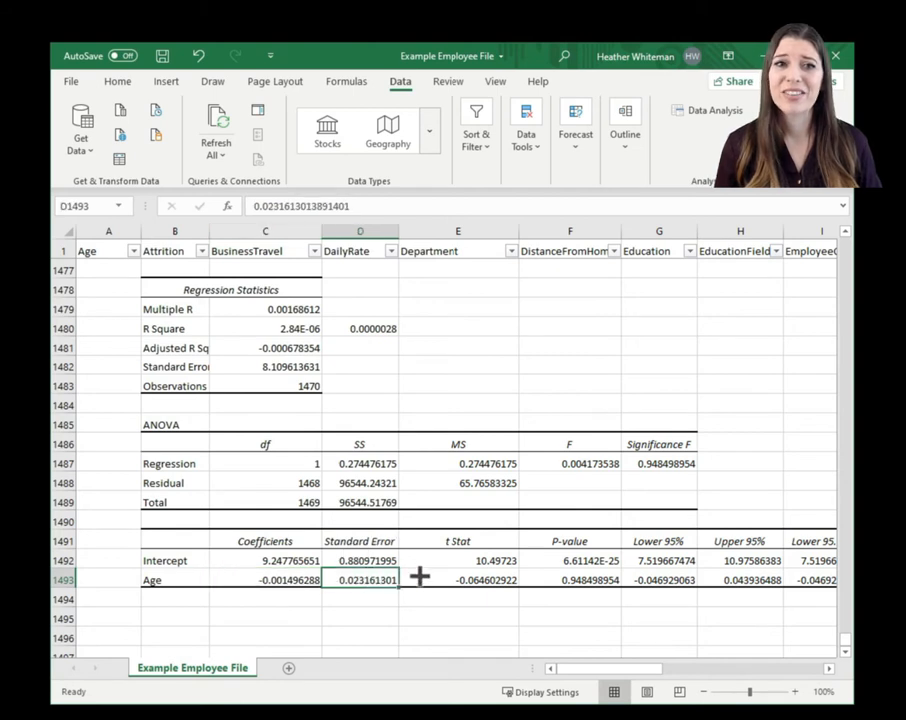
left_click(432, 543)
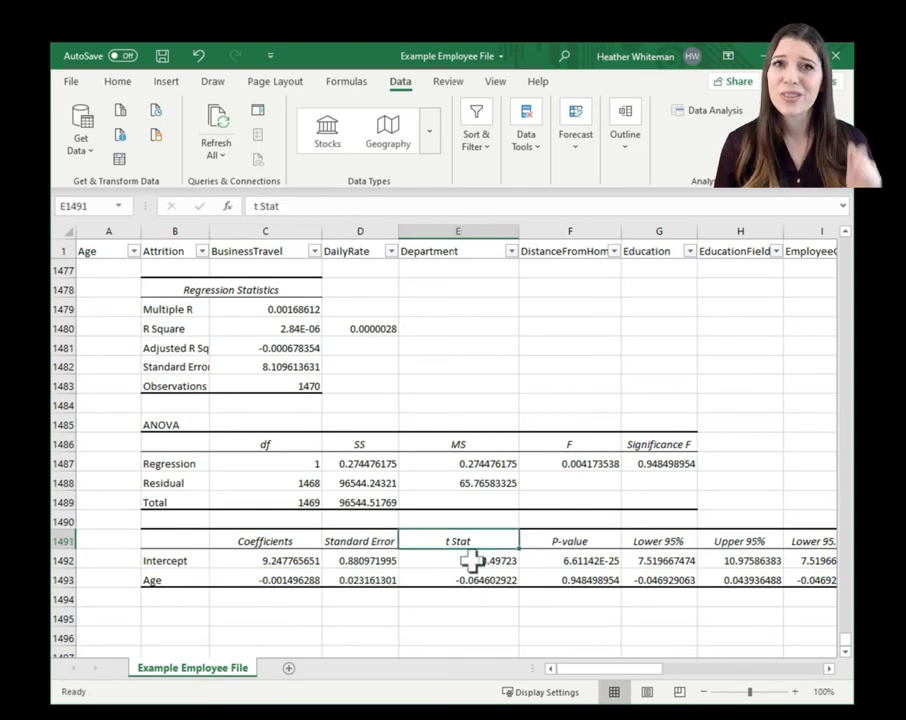
left_click(570, 560)
key("Down")
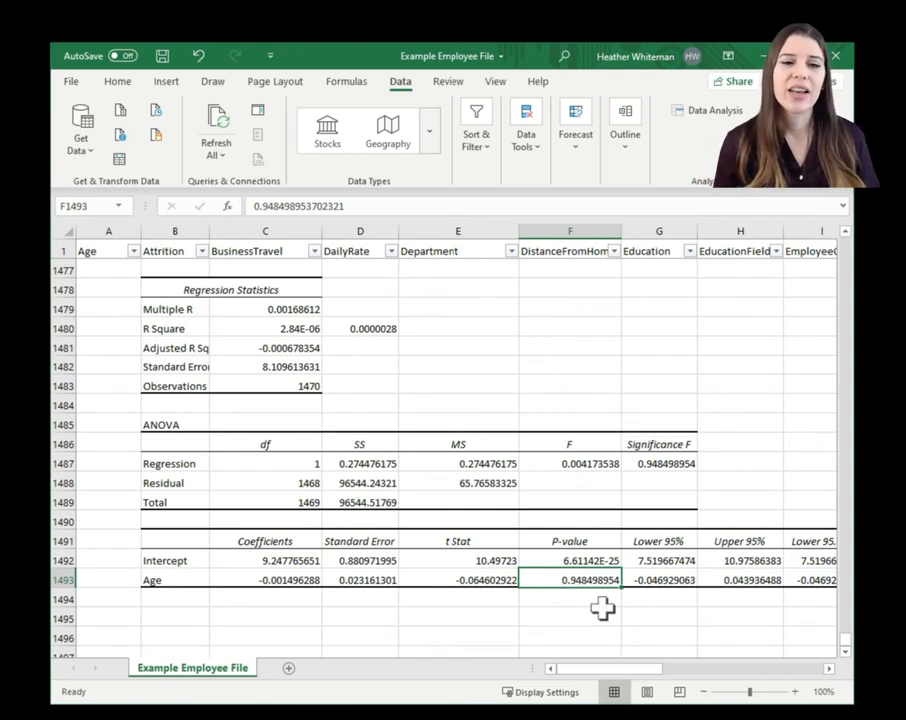
- Compare Significance F in G1487 with the Age P-value in F1493 and look over the Lower and Upper 95% columns
left_click(662, 466)
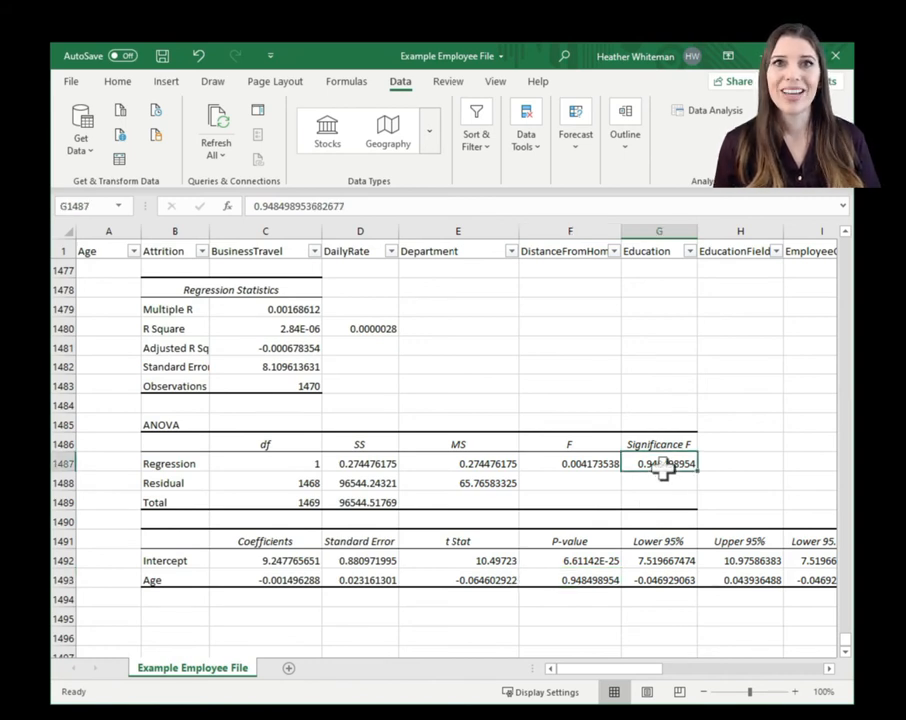
left_click(592, 578)
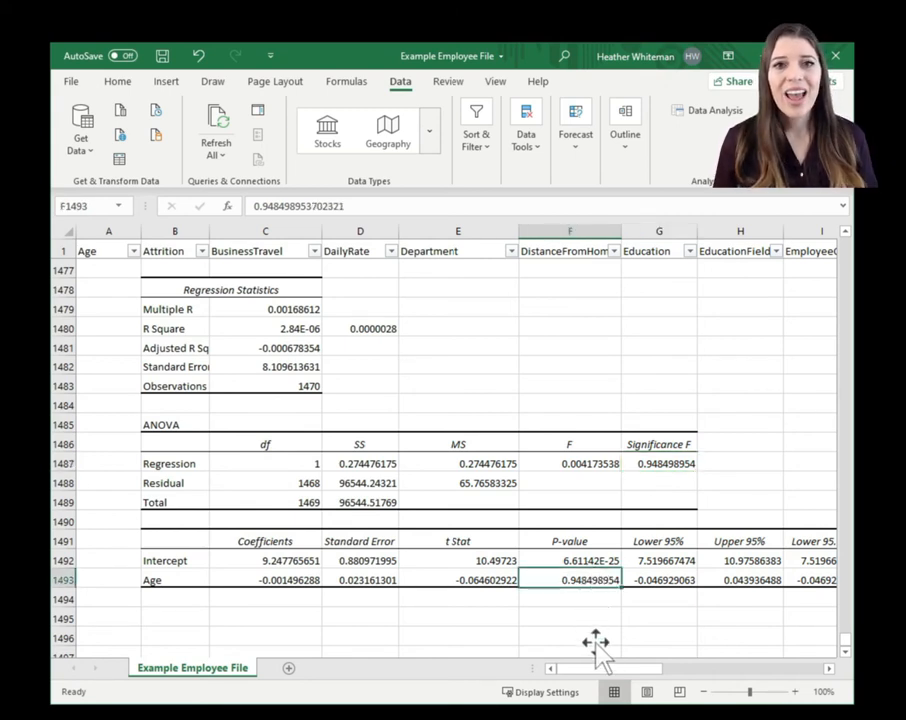
left_click_drag(597, 665, 610, 680)
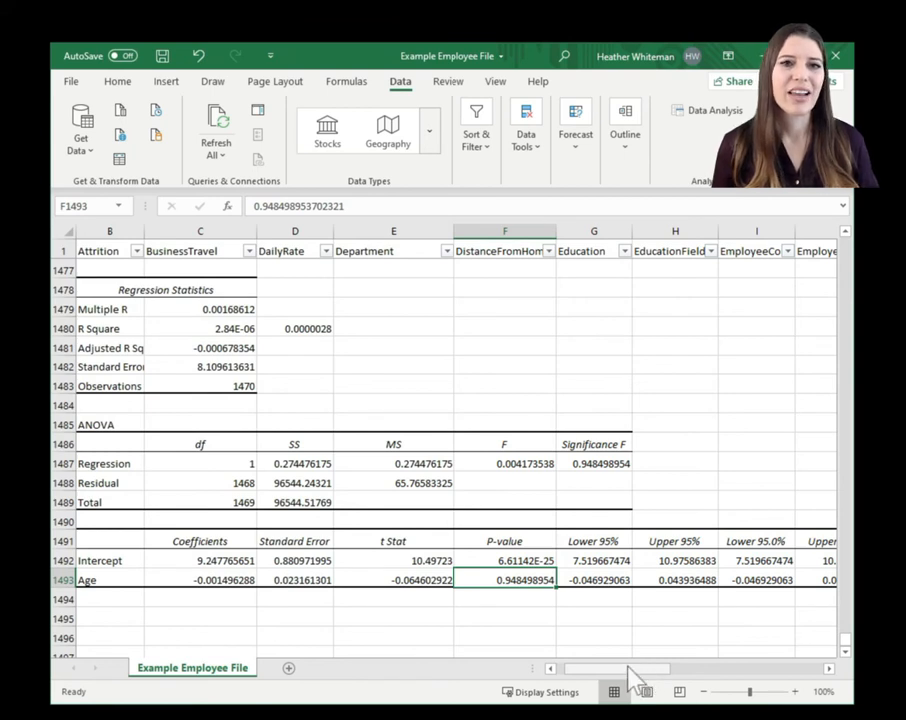
left_click(627, 670)
left_click_drag(627, 670, 604, 664)
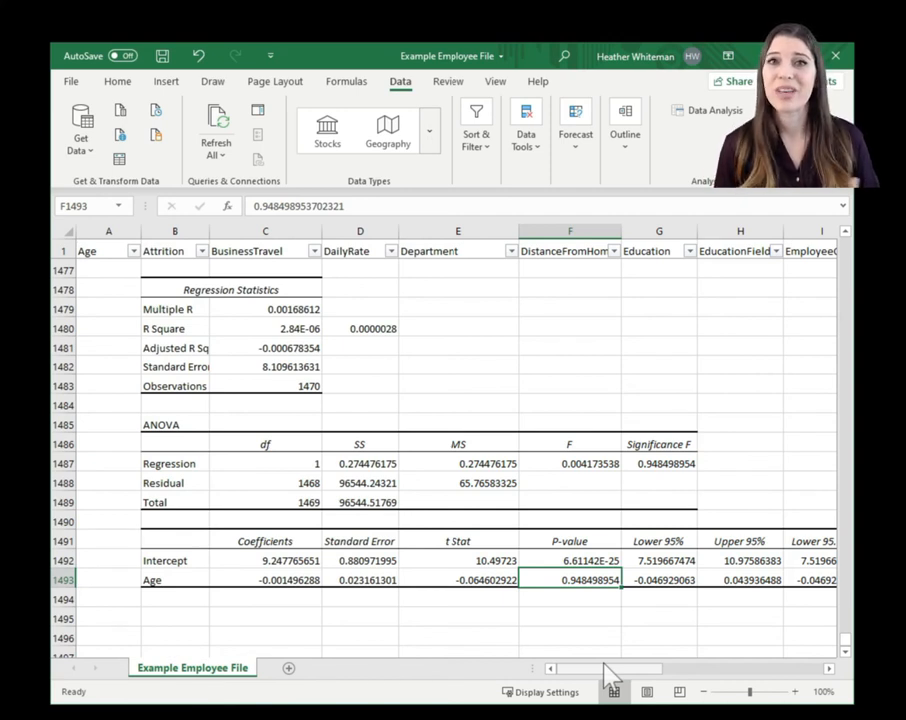
- Review Multiple R in C1479, the decimal R Square in D1480, and the Age row's t Stat and P-value
left_click(267, 309)
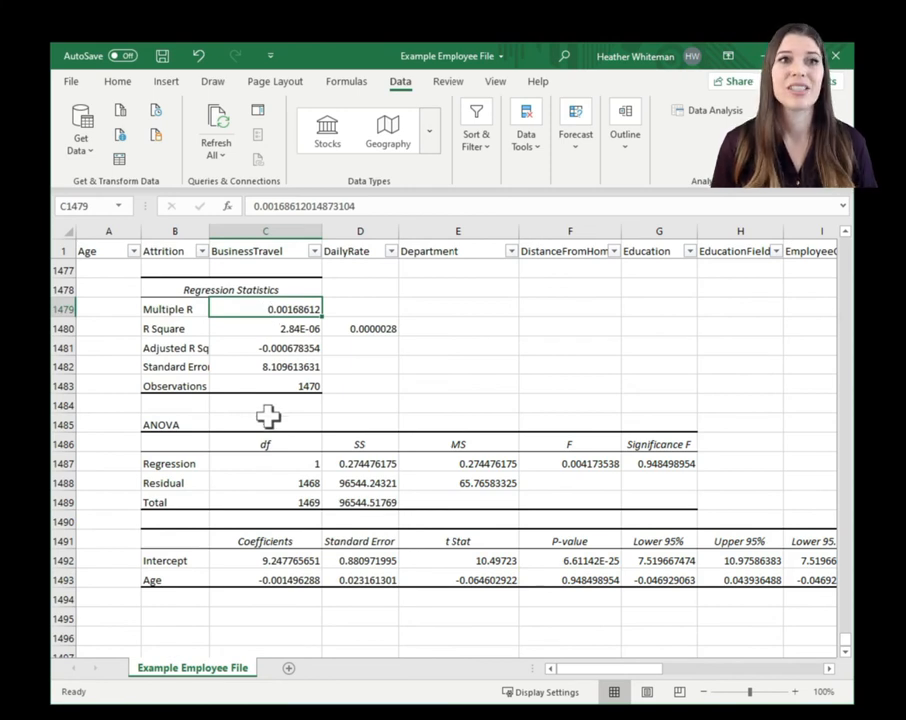
left_click(333, 328)
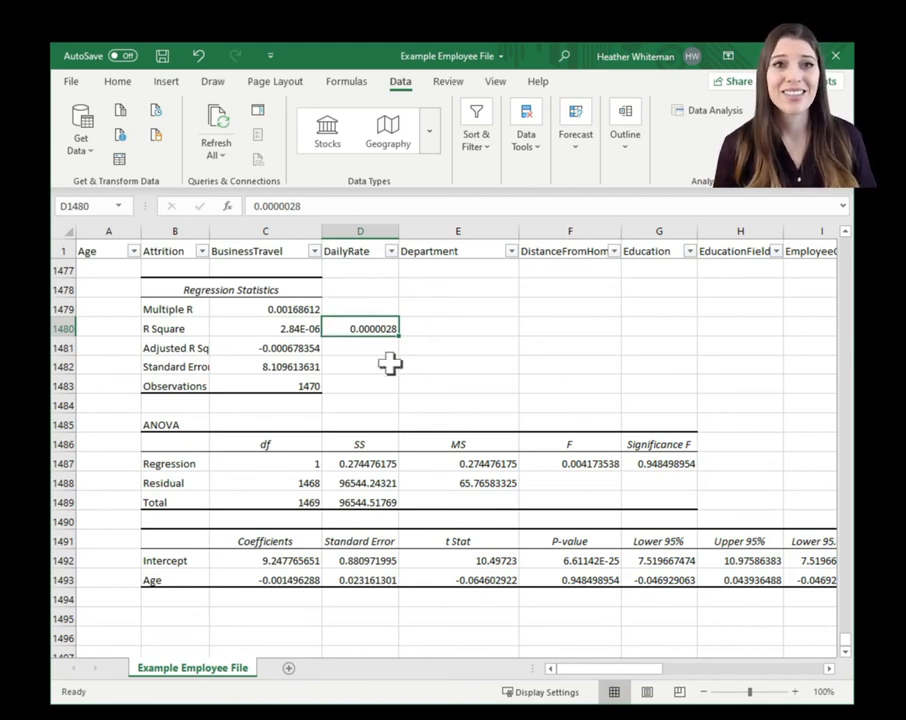
left_click(463, 579)
left_click(568, 578)
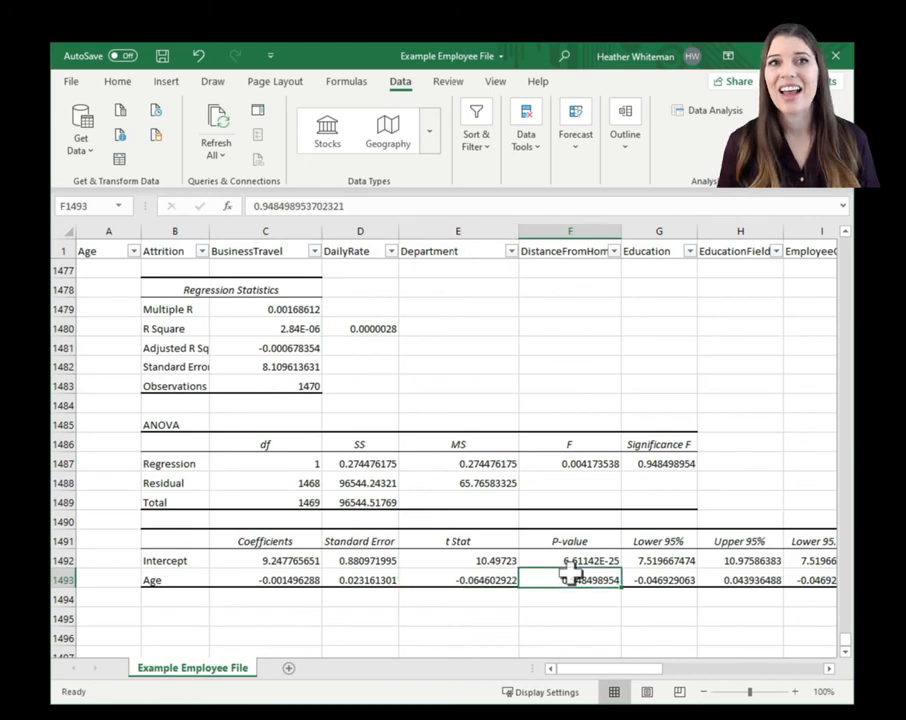